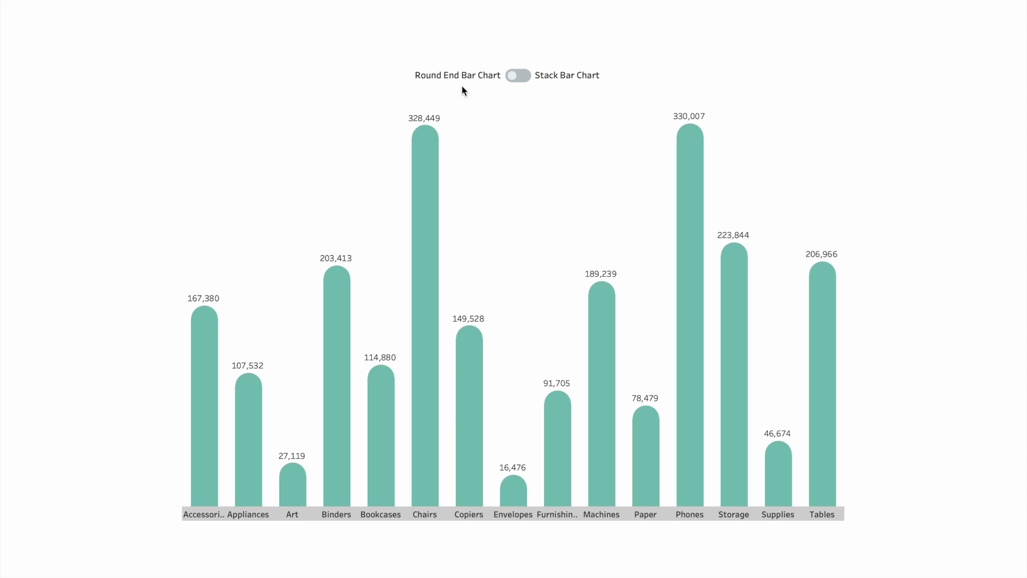
Toggle the dashboard to the stacked chart and back to rounded bars, then exit presentation mode
click(524, 77)
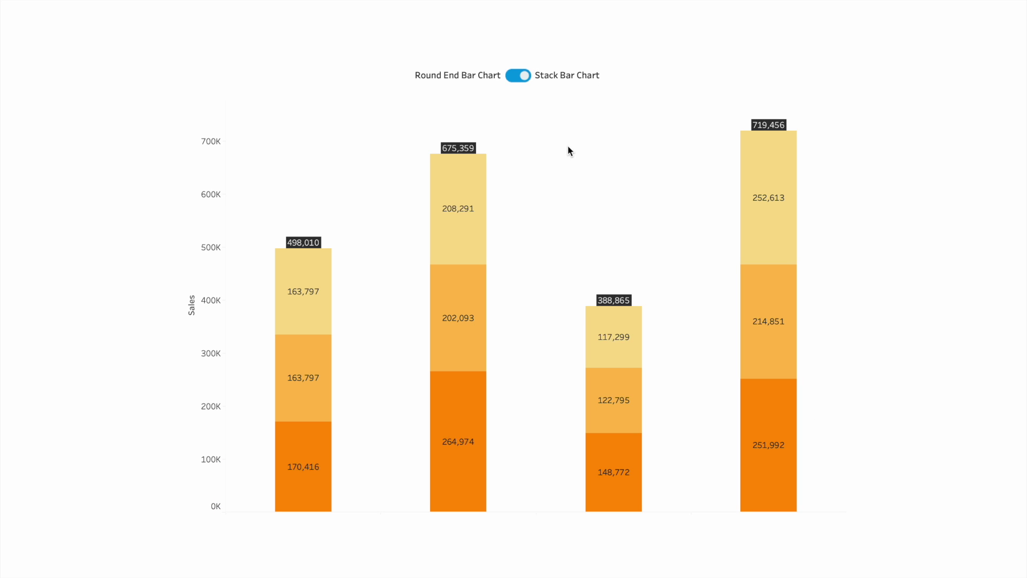
click(516, 76)
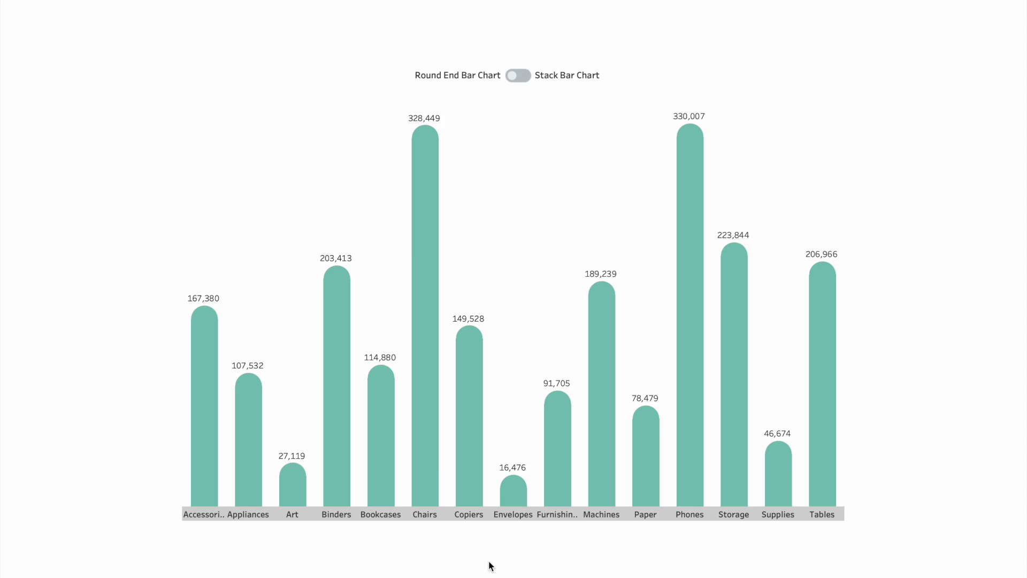
key(Escape)
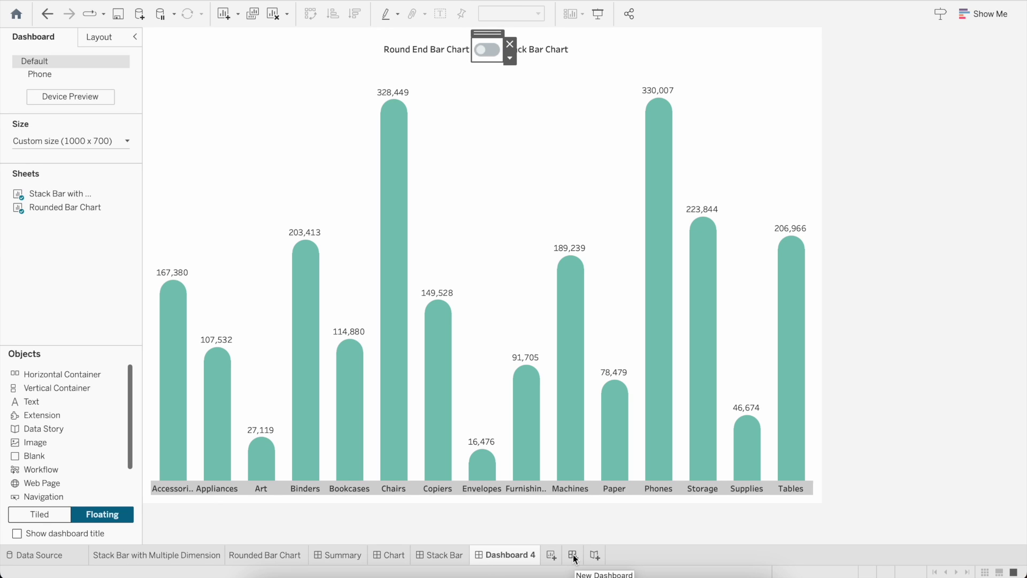
Start Dashboard 5 with the Rounded Bar Chart sheet tiled across the canvas and its title hidden
click(573, 555)
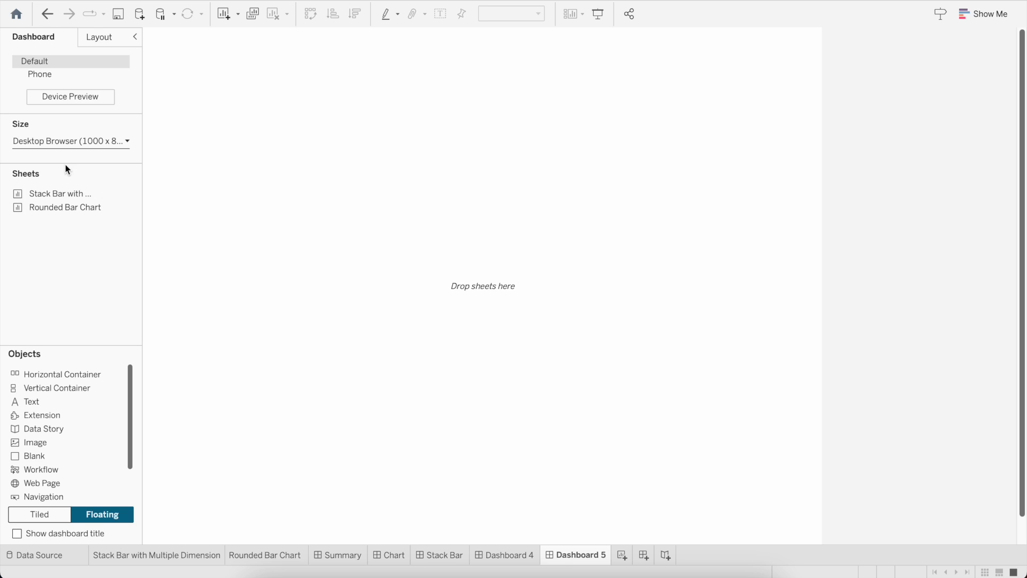
click(69, 211)
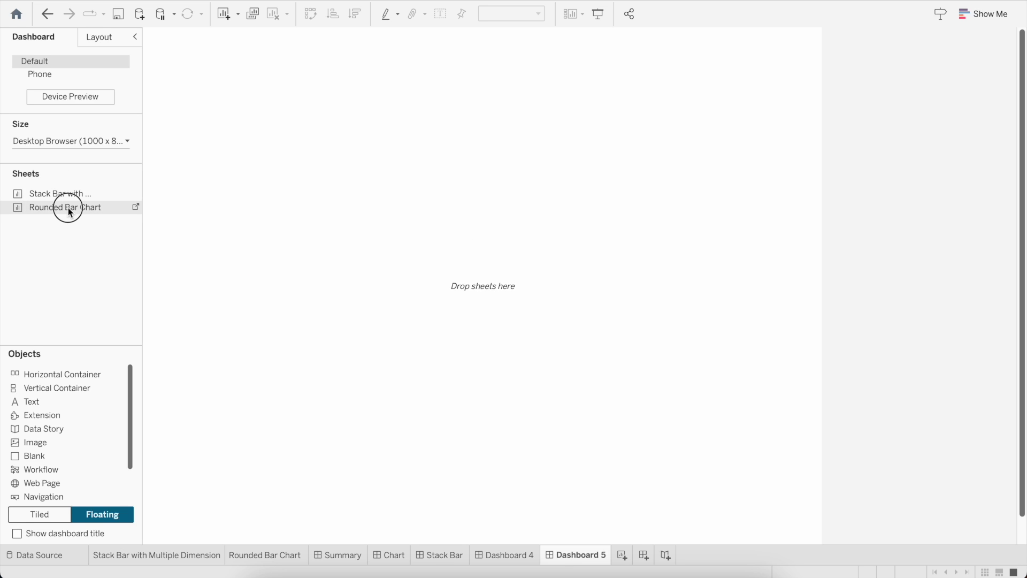
click(80, 278)
mouse_move(71, 207)
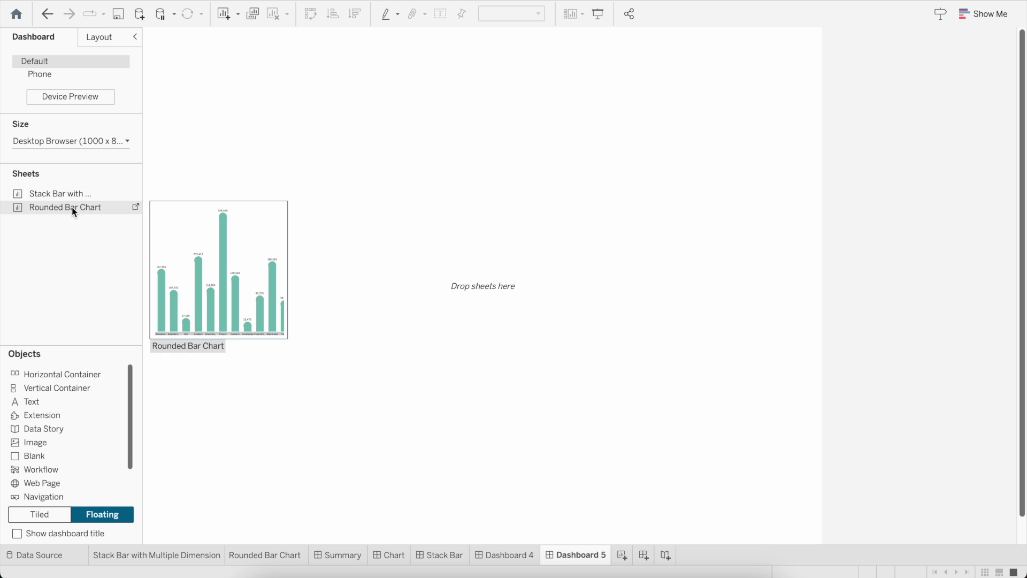
mouse_move(71, 207)
mouse_down()
mouse_move(209, 205)
mouse_move(71, 213)
mouse_up()
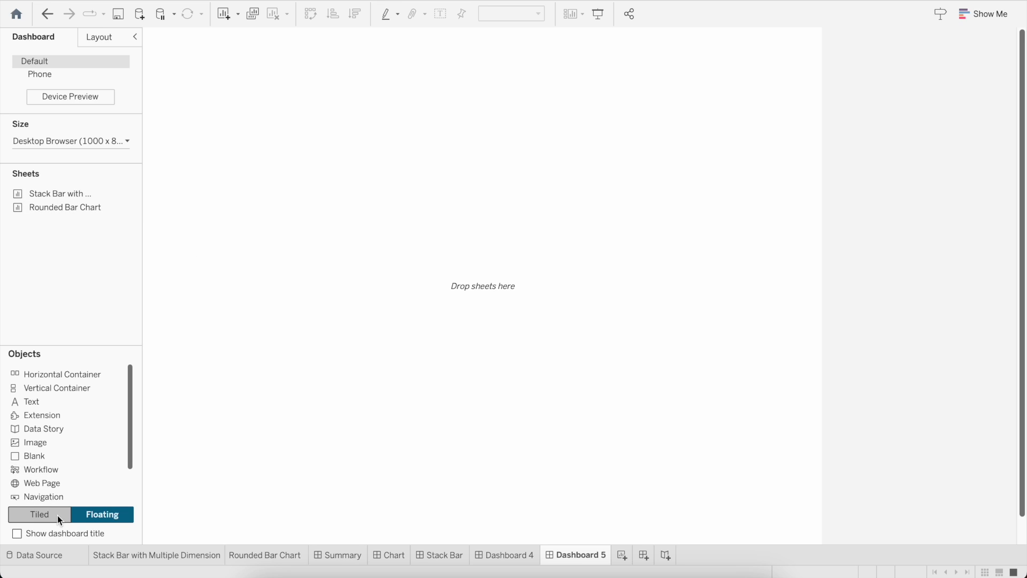
click(34, 514)
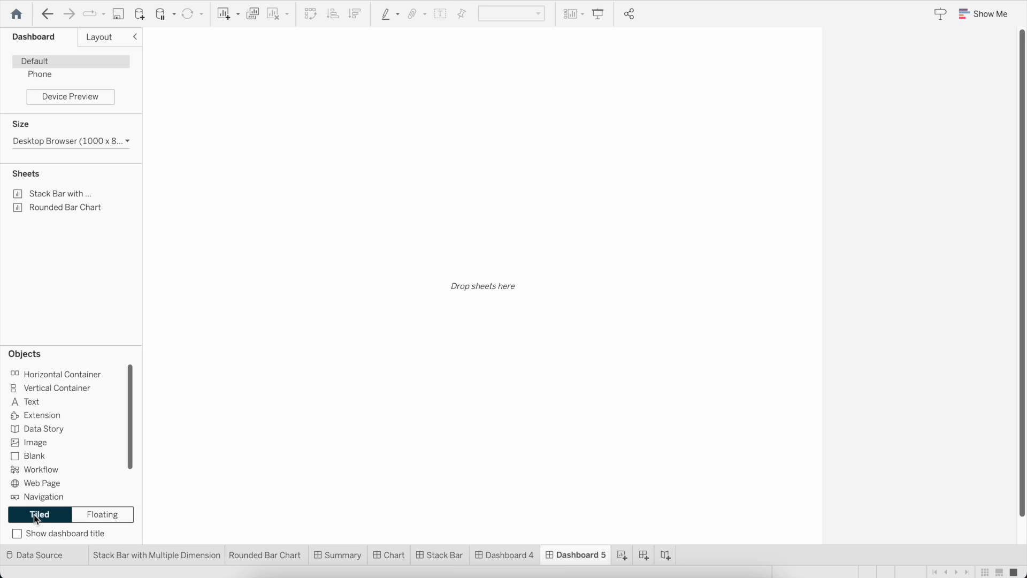
double_click(95, 209)
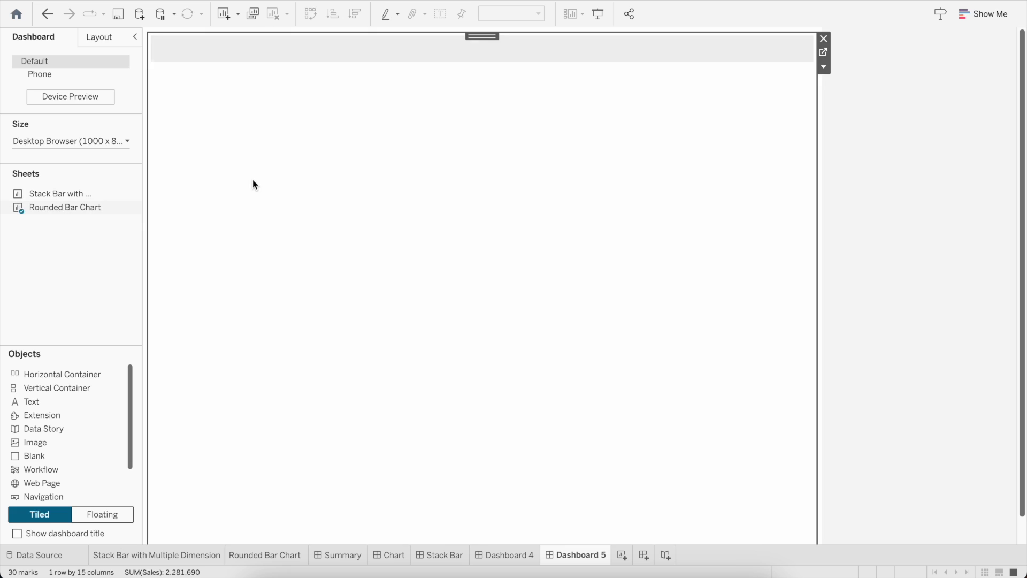
click(824, 67)
click(862, 127)
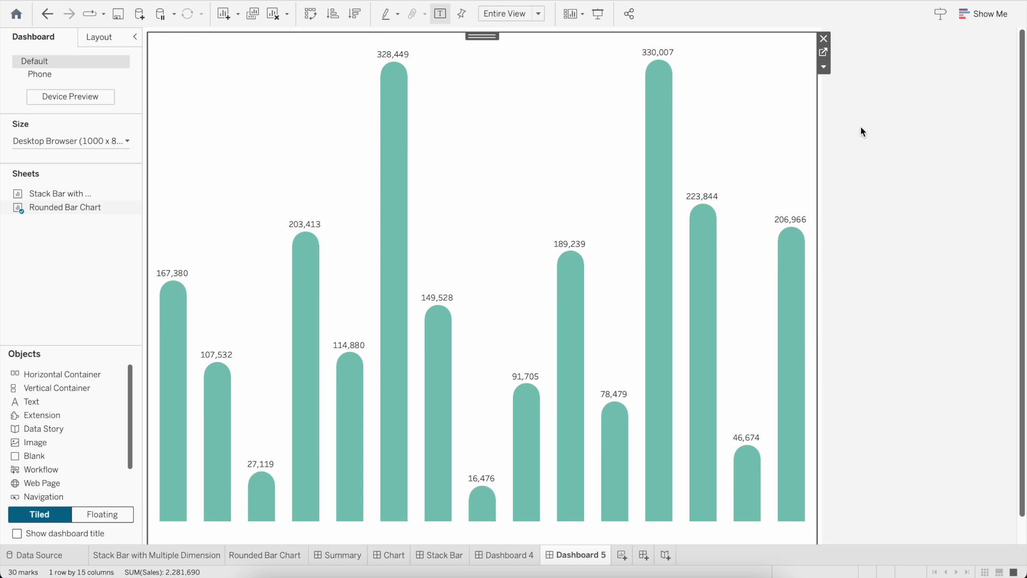
Set the dashboard size to 1000 x 700 px
click(130, 143)
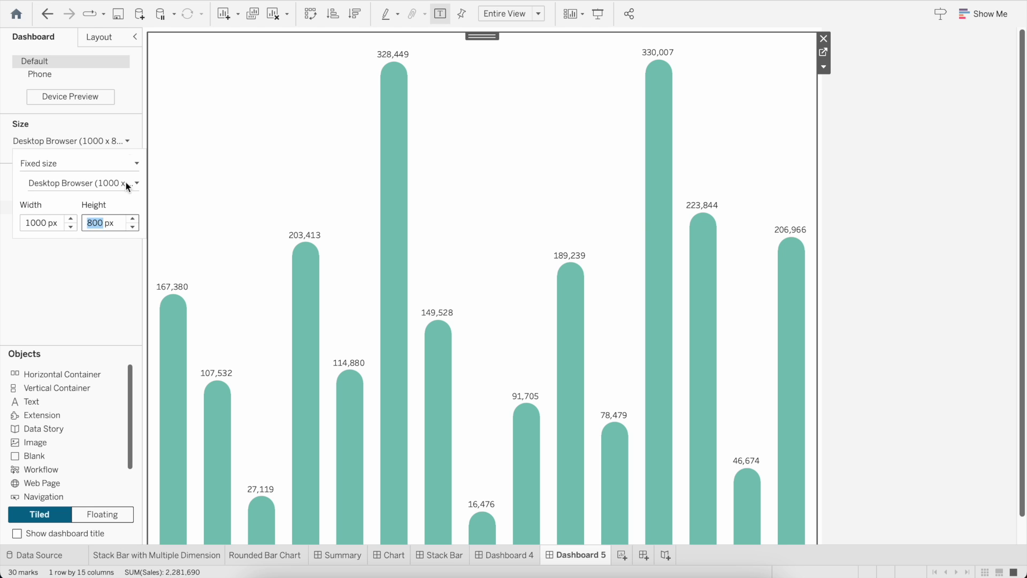
click(133, 226)
click(114, 290)
Add a Blank object as a thin strip above the rounded bar chart
click(948, 219)
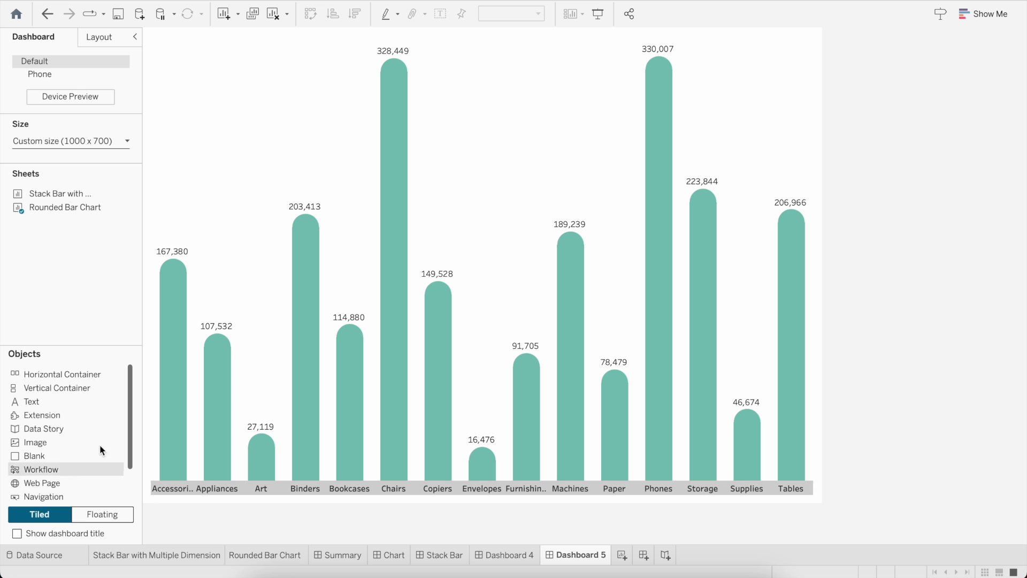
drag(59, 455, 308, 78)
drag(465, 266, 497, 76)
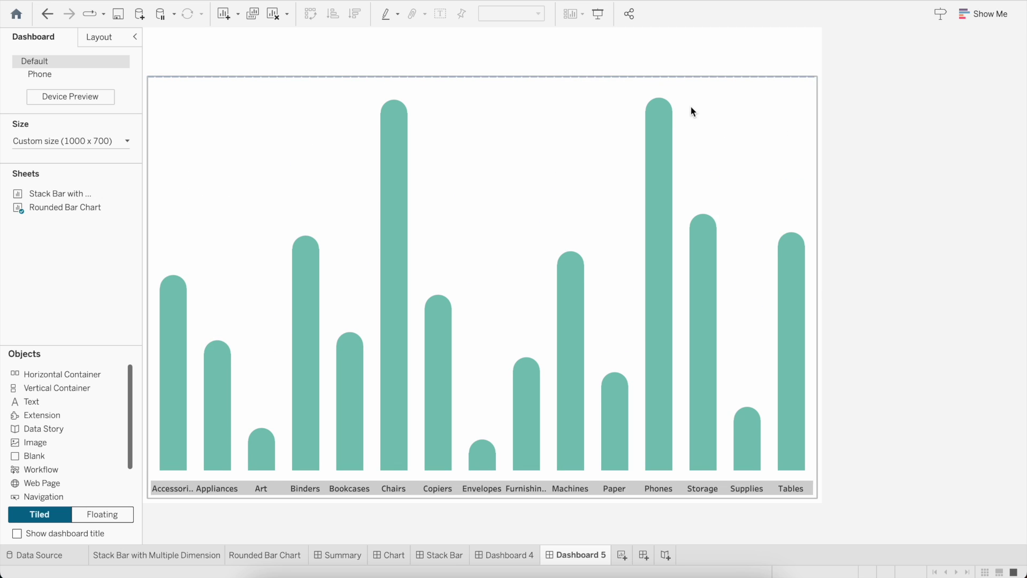
click(762, 146)
click(82, 299)
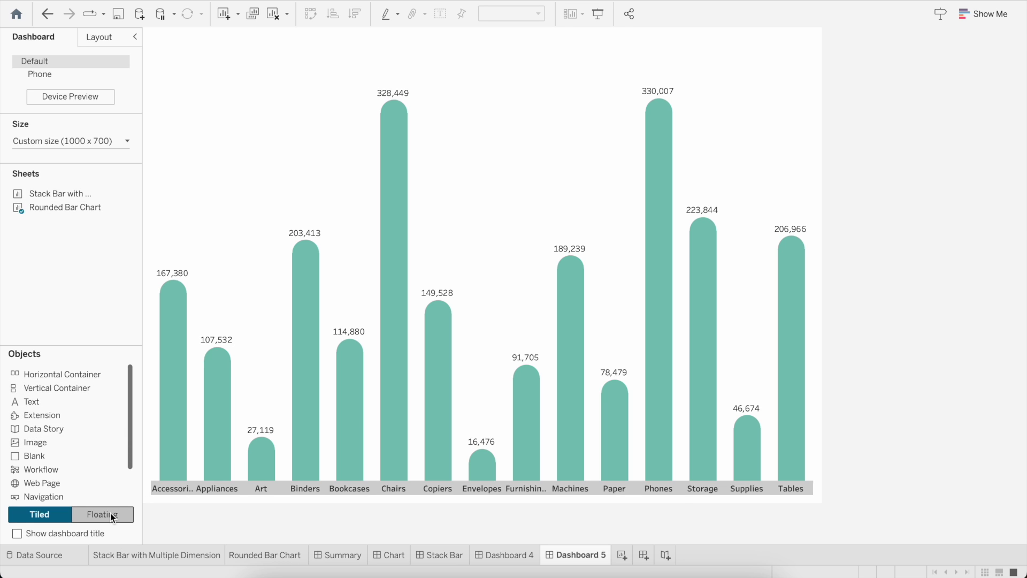
Switch to Floating and drop the Stack Bar with Multiple Dimension sheet over the rounded bars
mouse_move(77, 199)
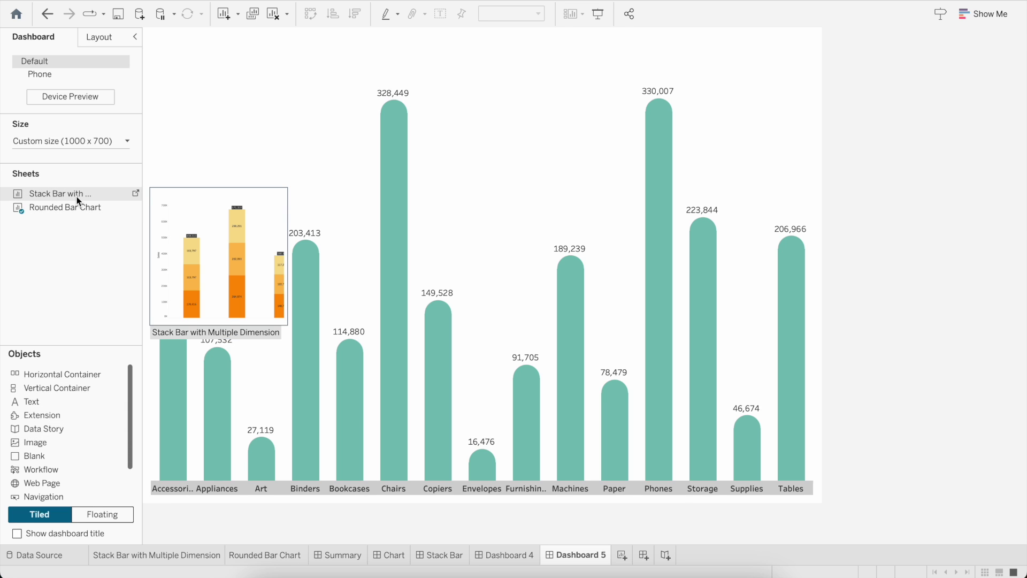
click(110, 517)
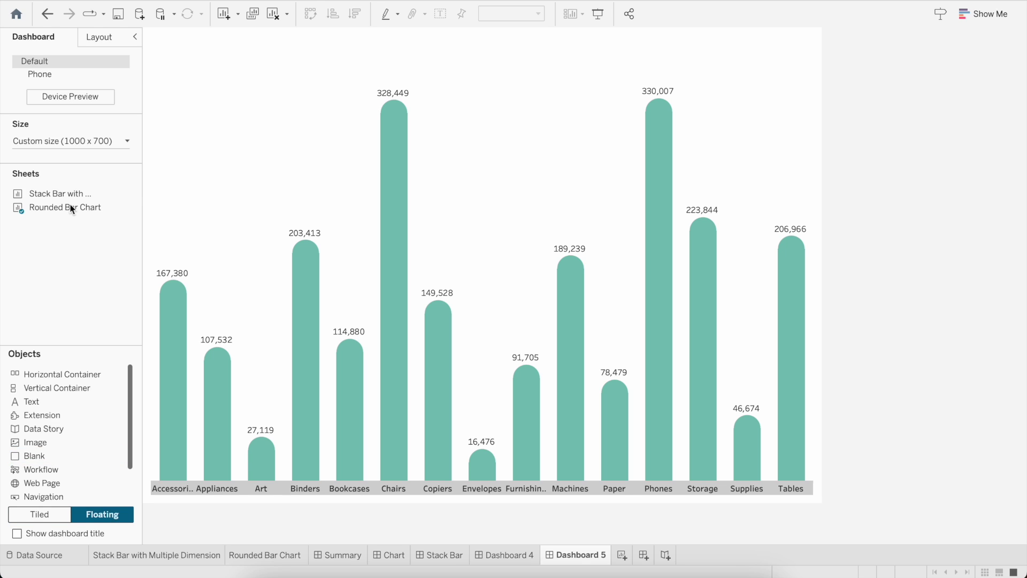
mouse_move(65, 195)
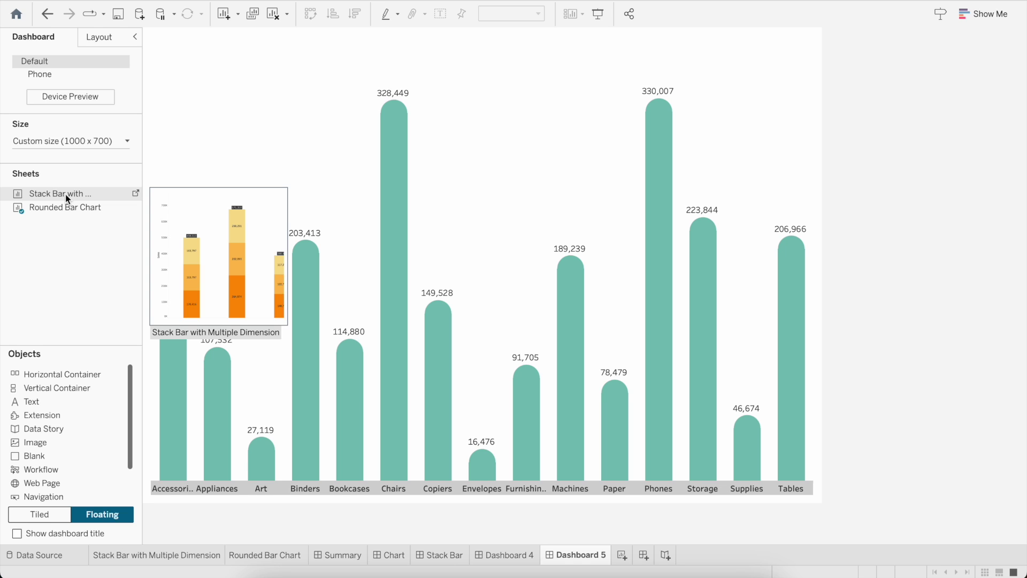
click(66, 194)
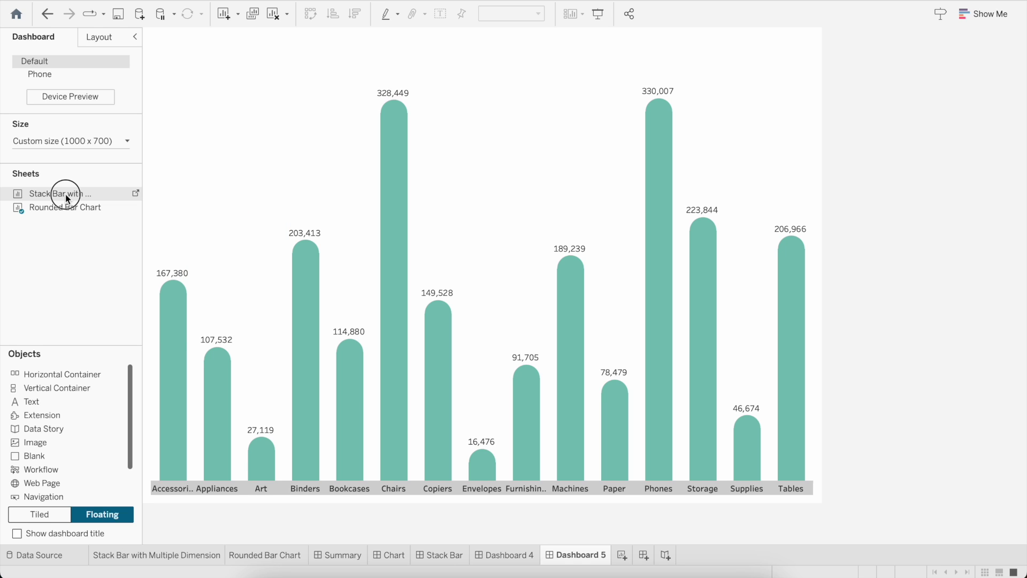
mouse_move(70, 206)
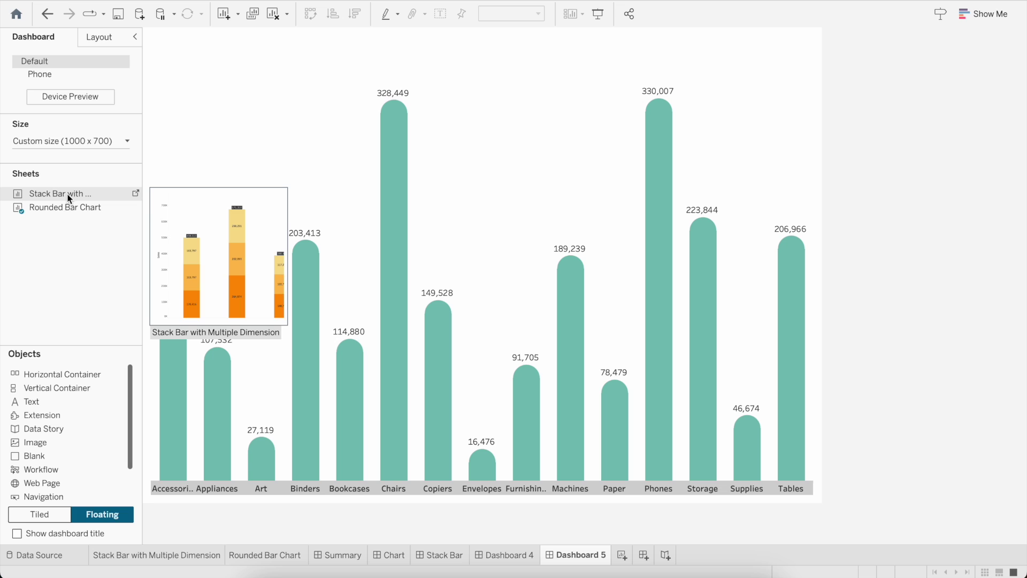
drag(70, 198, 149, 76)
Stretch the floating stacked chart over the dashboard and remove its Category legend and title
drag(375, 235, 815, 499)
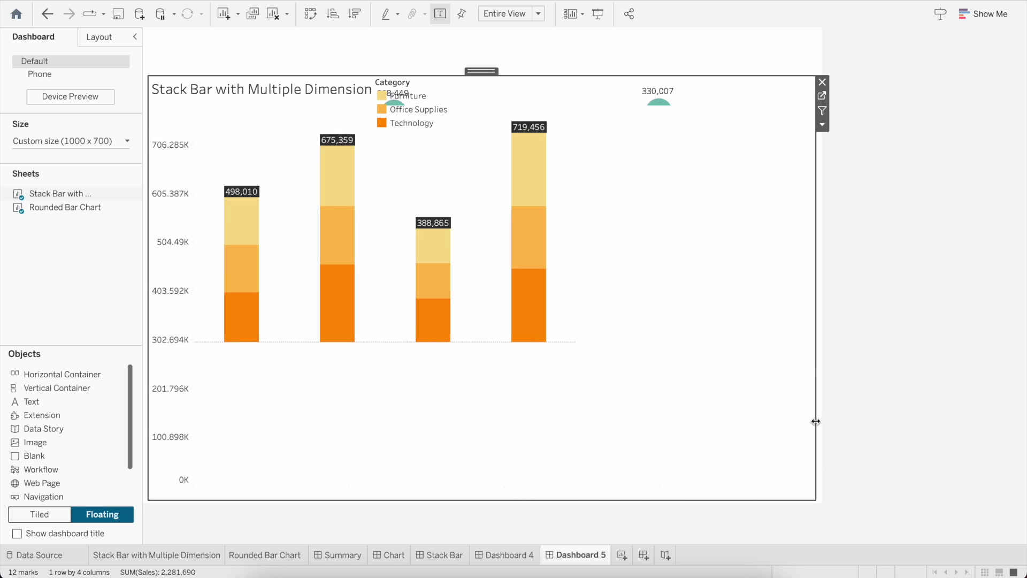
click(459, 117)
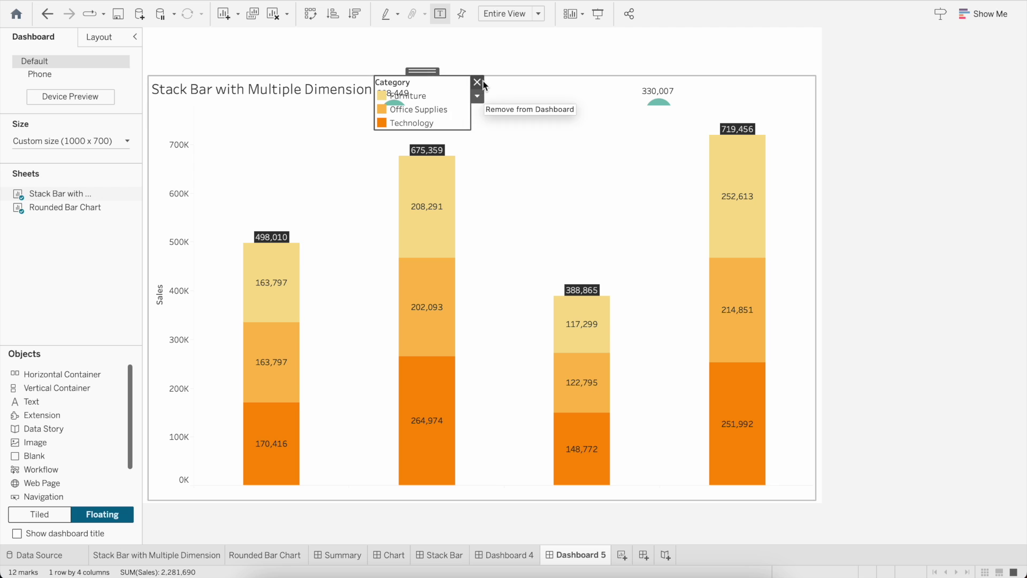
click(477, 82)
click(805, 102)
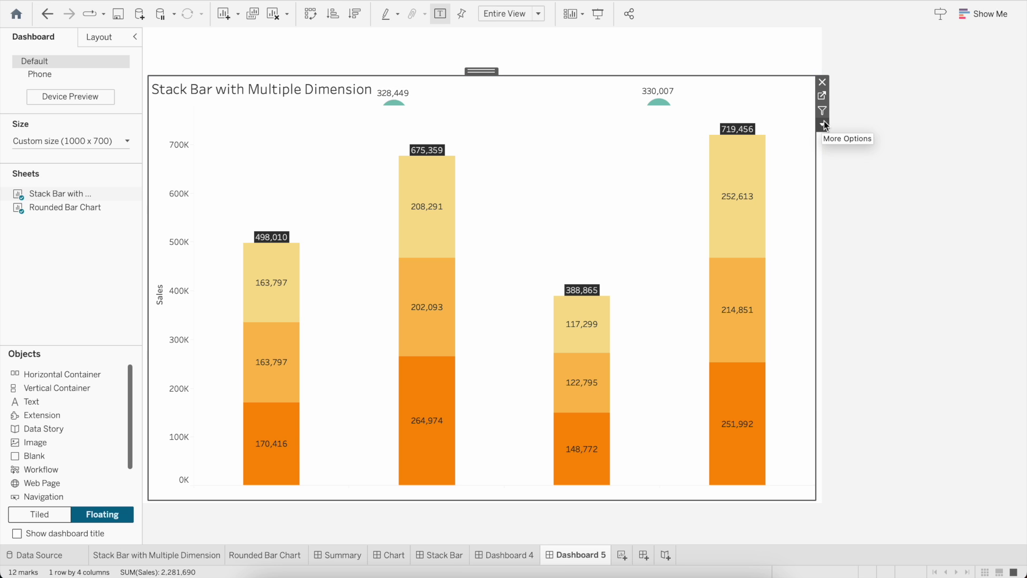
click(823, 126)
click(849, 186)
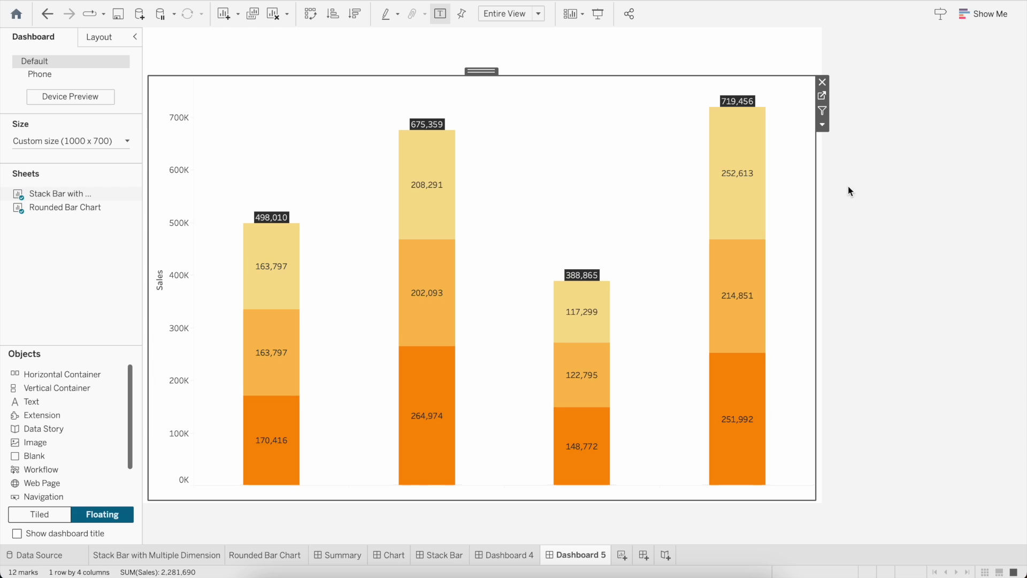
click(922, 225)
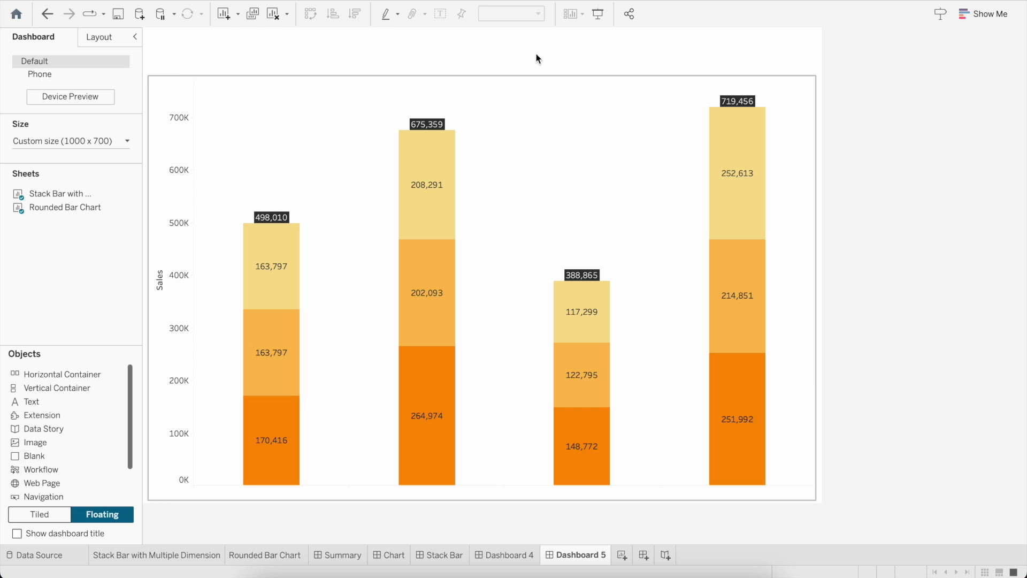
Add a show/hide button for the stacked chart and move it into the top strip
click(49, 191)
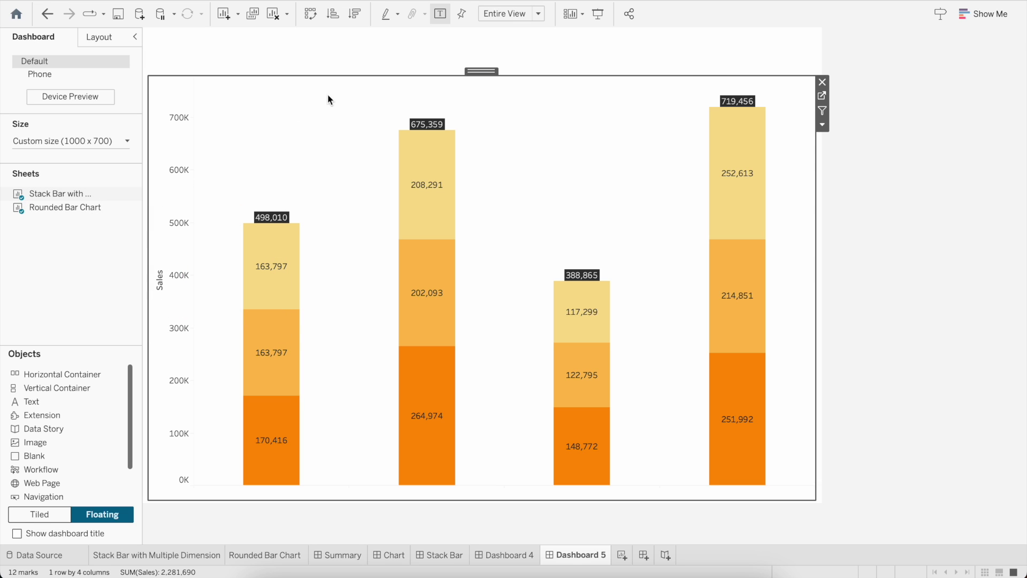
click(823, 127)
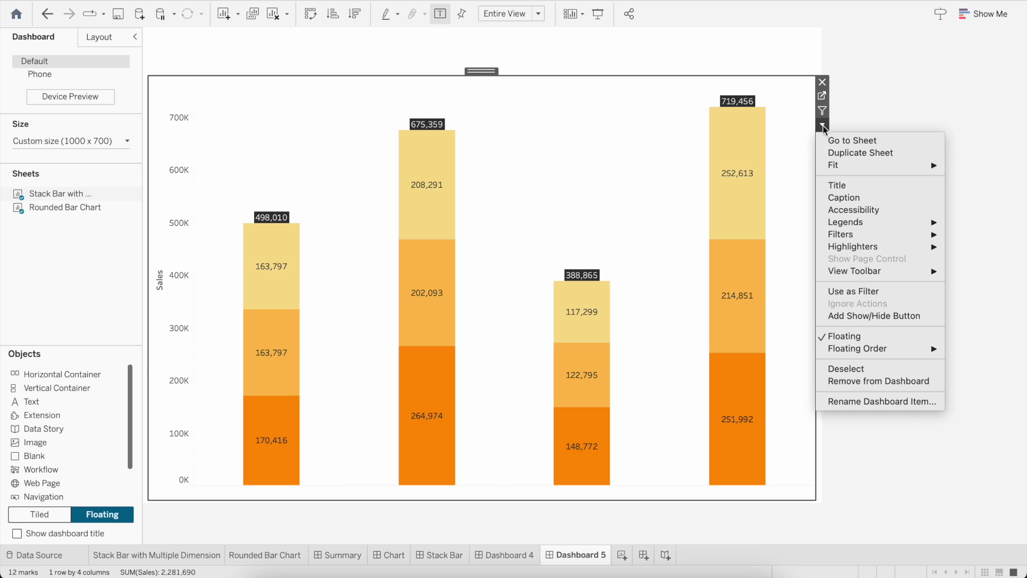
click(868, 316)
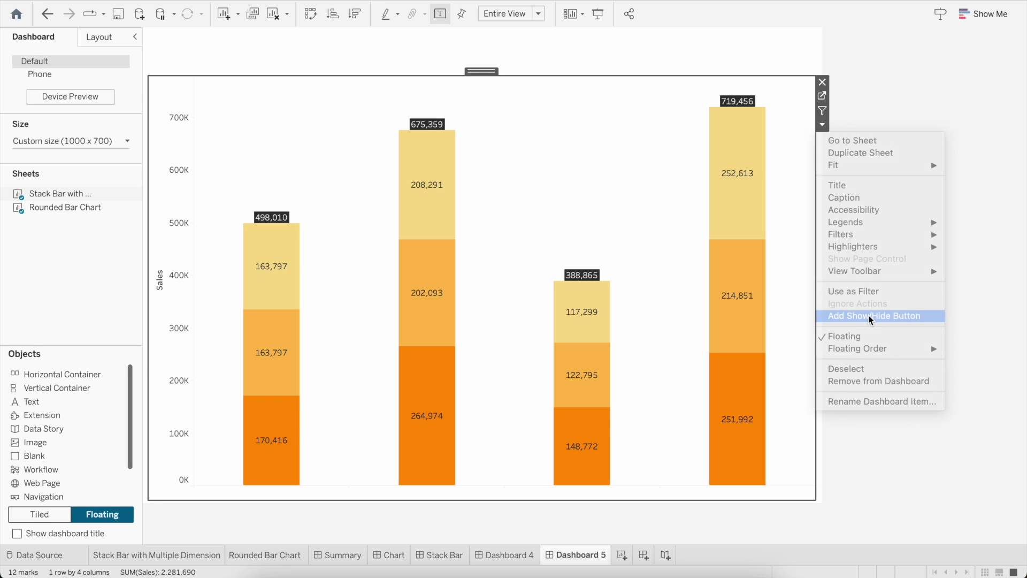
drag(147, 68, 487, 35)
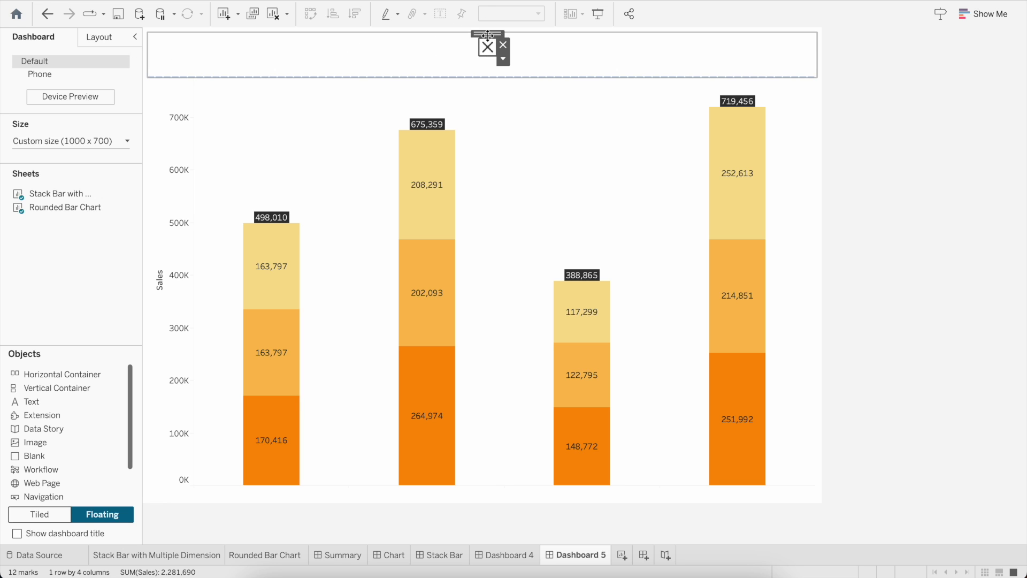
In presentation mode, swap between rounded and stacked charts, ending on rounded bars, then exit
click(599, 13)
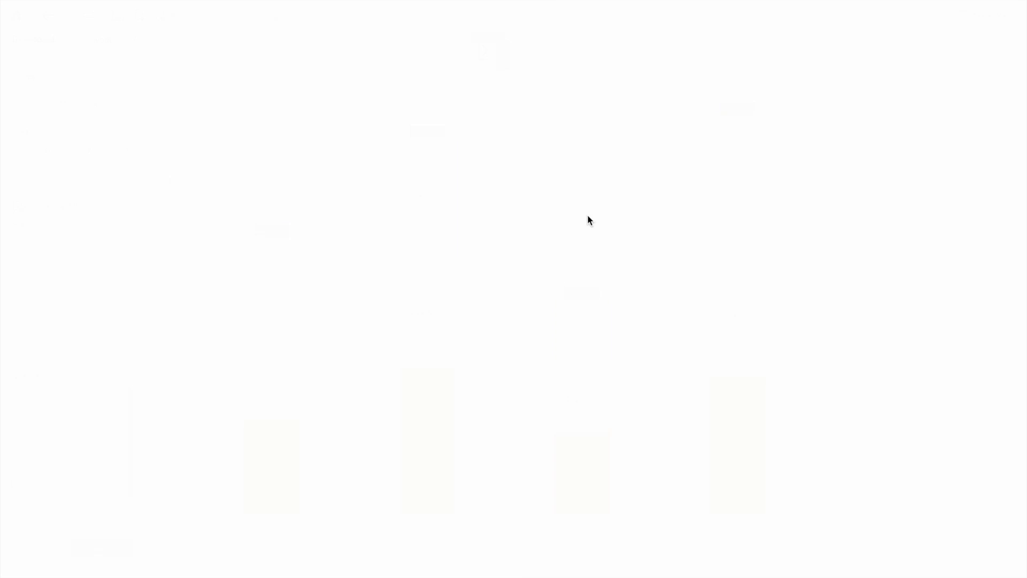
click(522, 75)
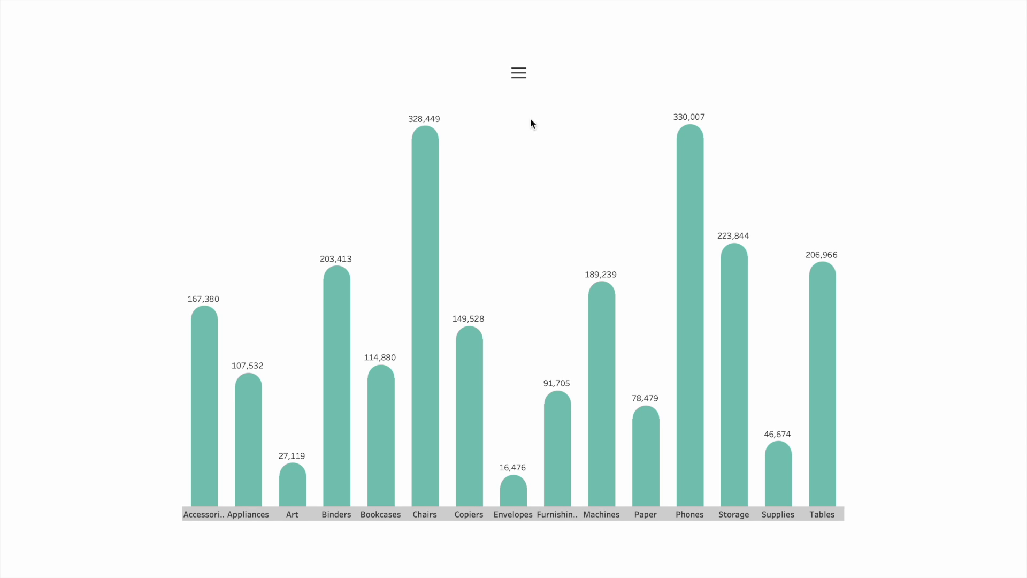
click(519, 75)
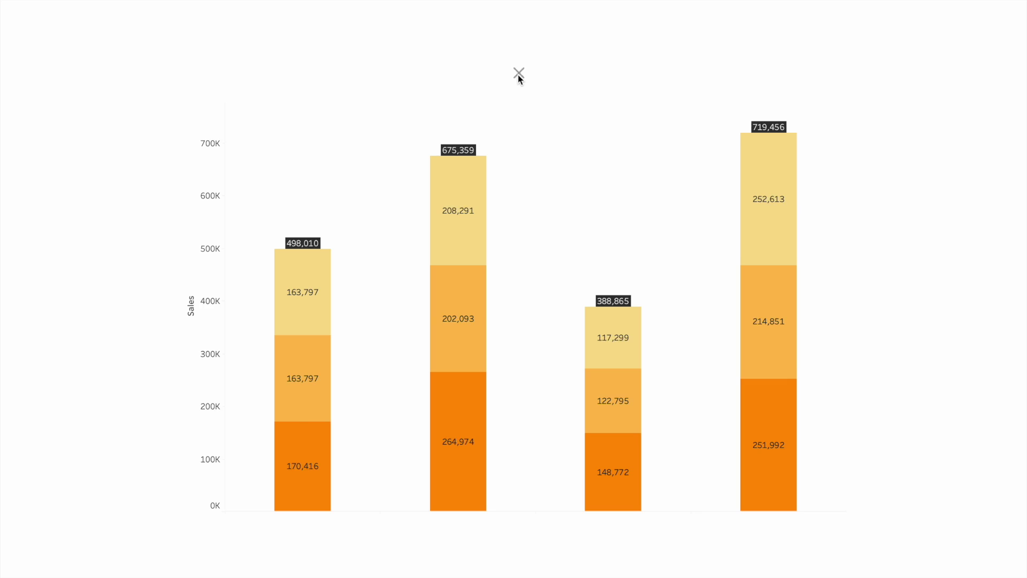
click(518, 75)
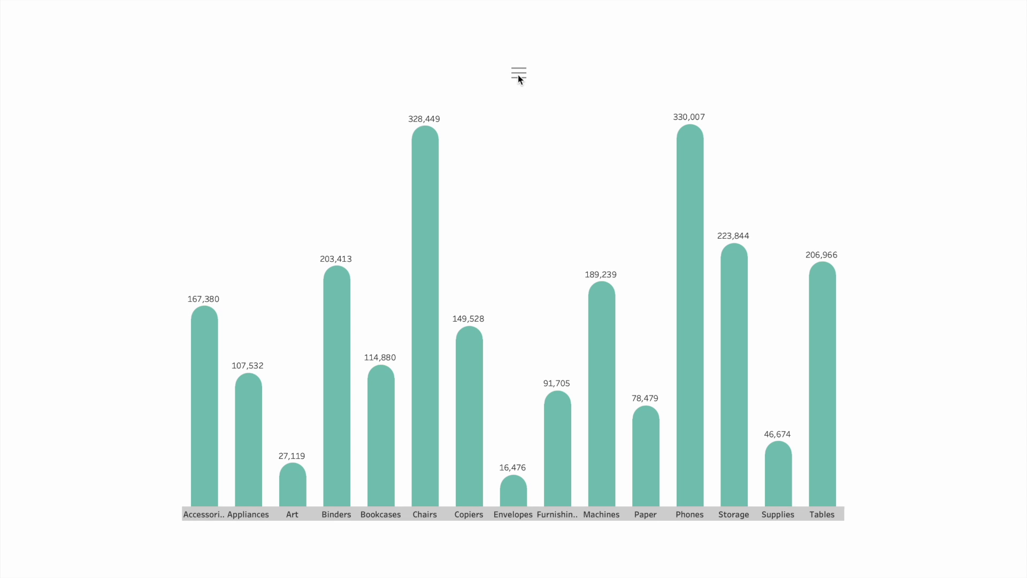
key(Escape)
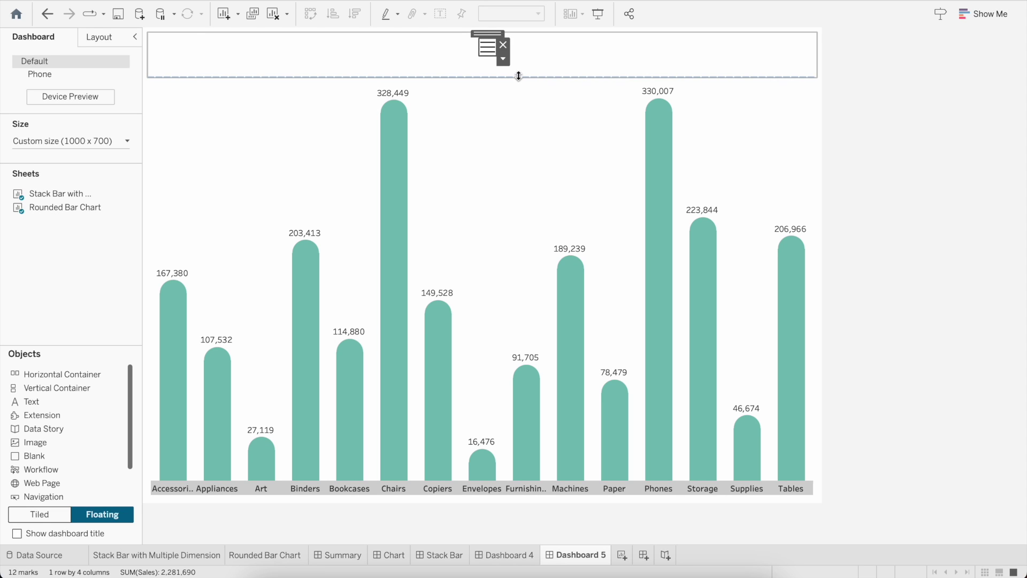
Edit the show/hide button: Item Shown image Toggle ON.png, Item Hidden image Toggle OFF.png
click(489, 43)
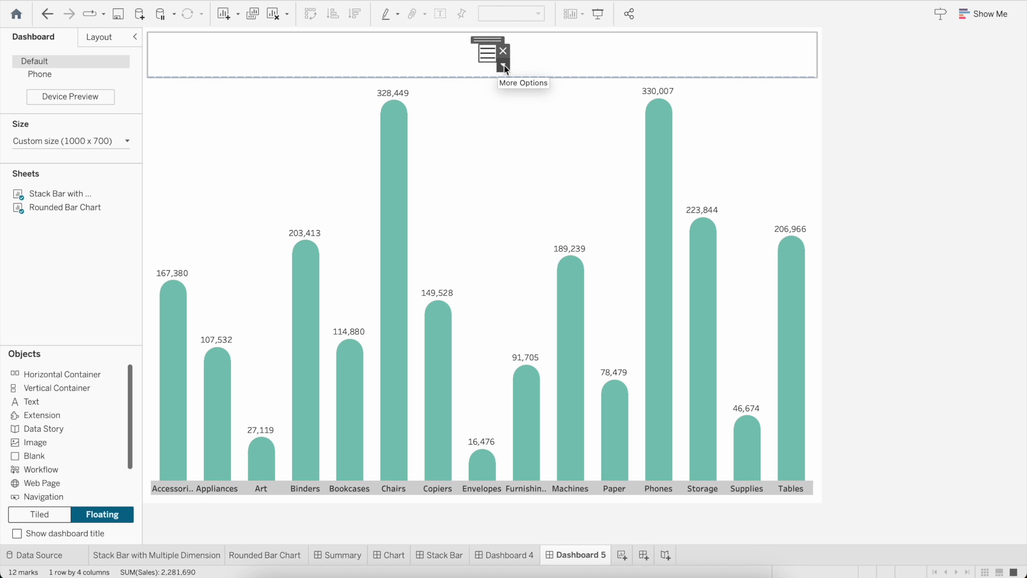
click(504, 65)
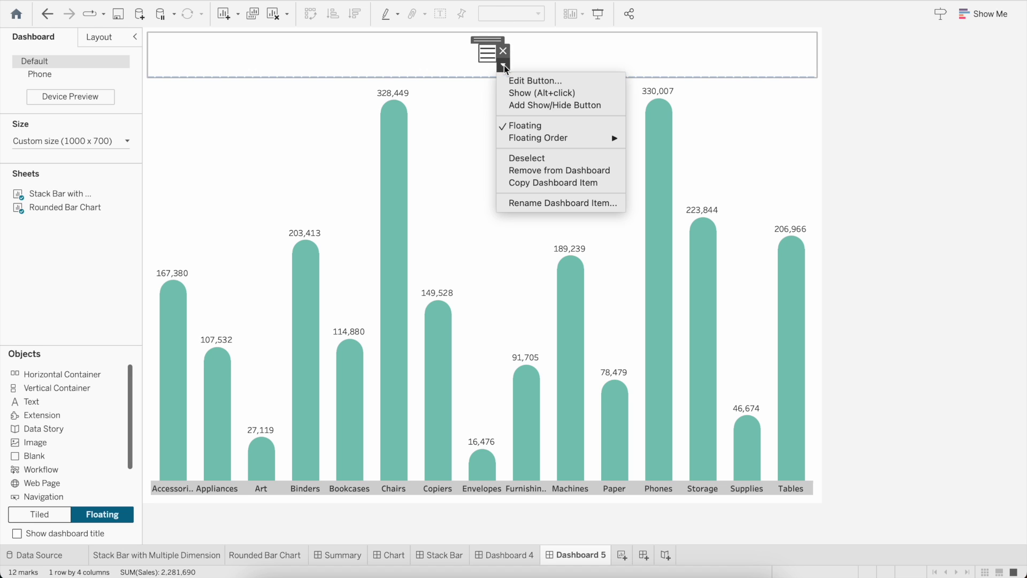
click(542, 81)
click(450, 271)
click(600, 328)
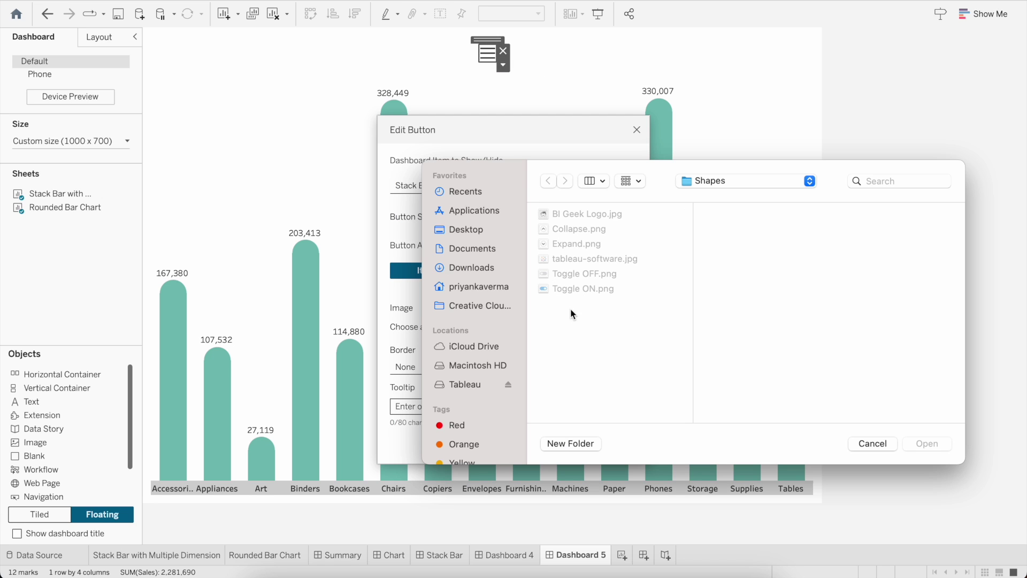
double_click(583, 289)
click(542, 270)
click(610, 328)
double_click(570, 275)
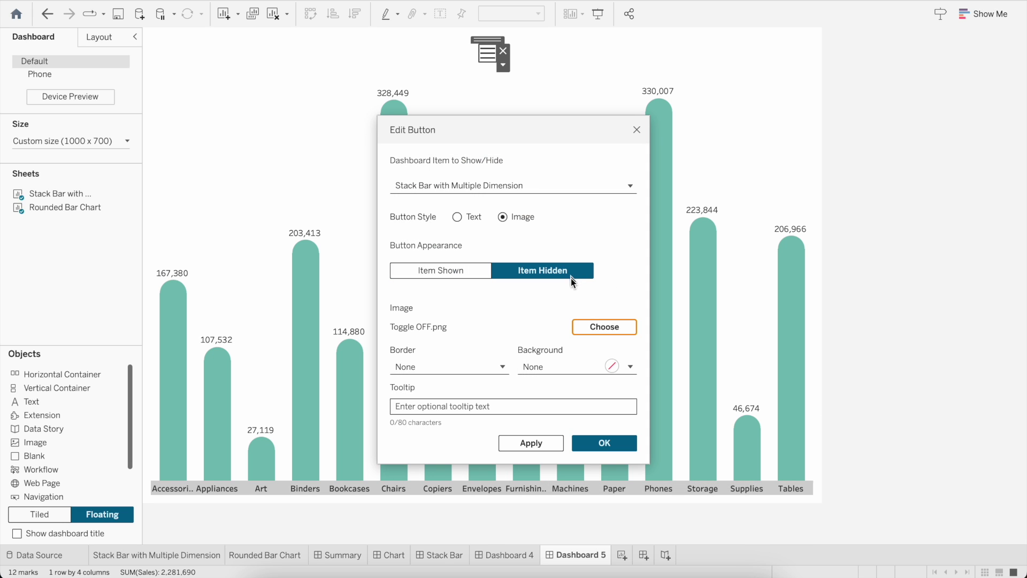
click(531, 443)
click(603, 443)
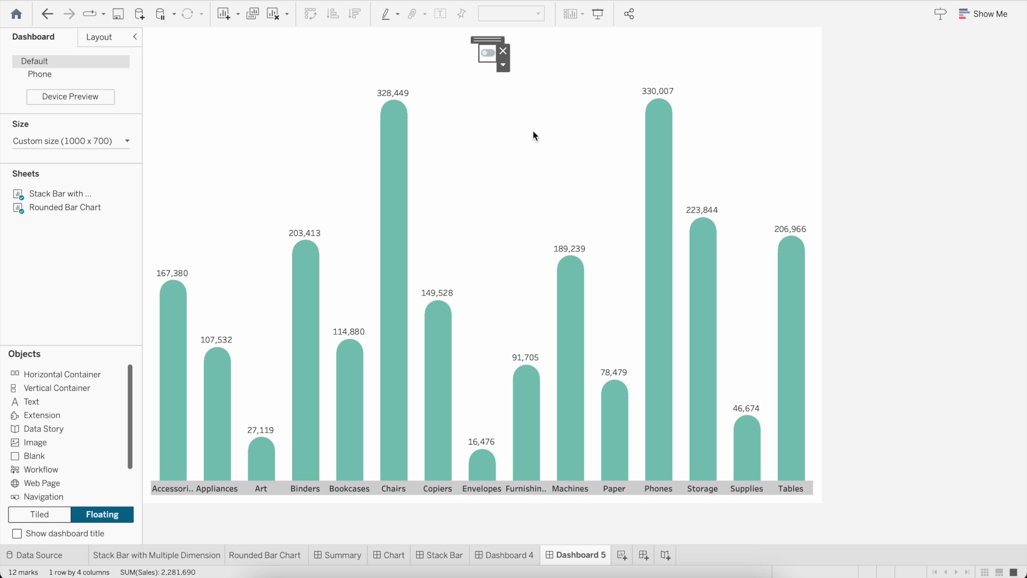
Nudge the toggle up and add a floating text object reading 'Rounded End Bar Chart'
click(509, 70)
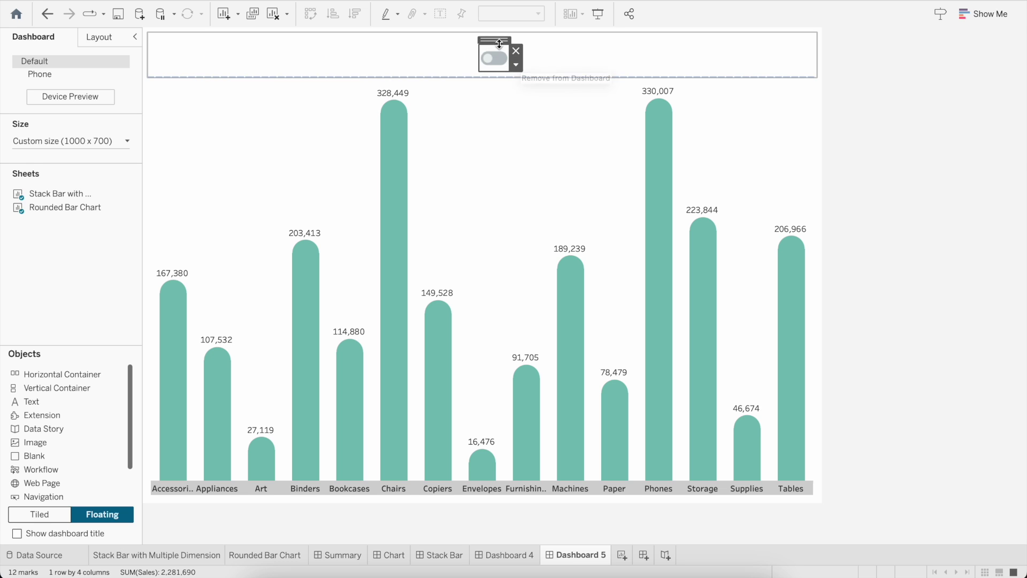
drag(500, 45, 493, 37)
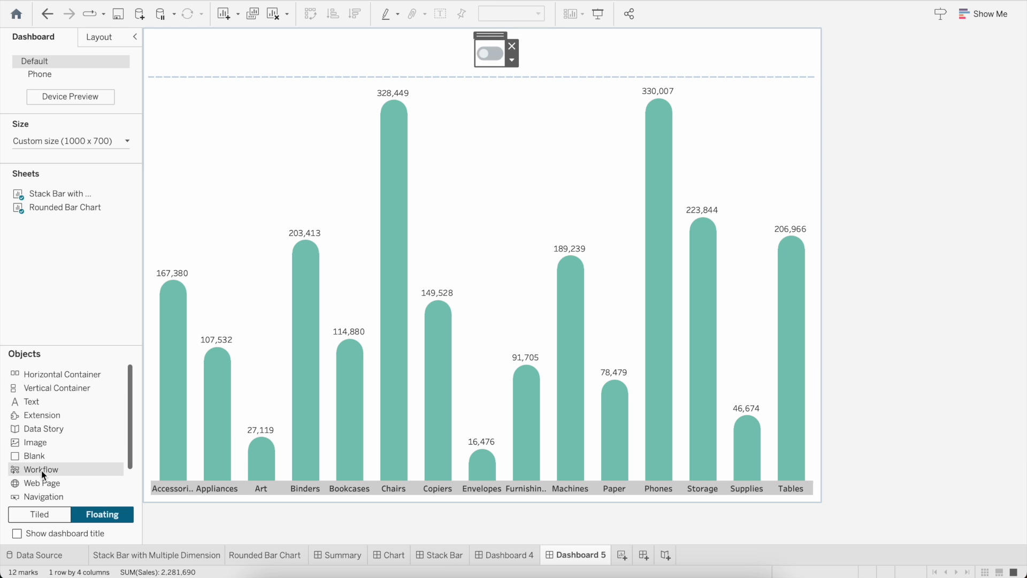
click(38, 405)
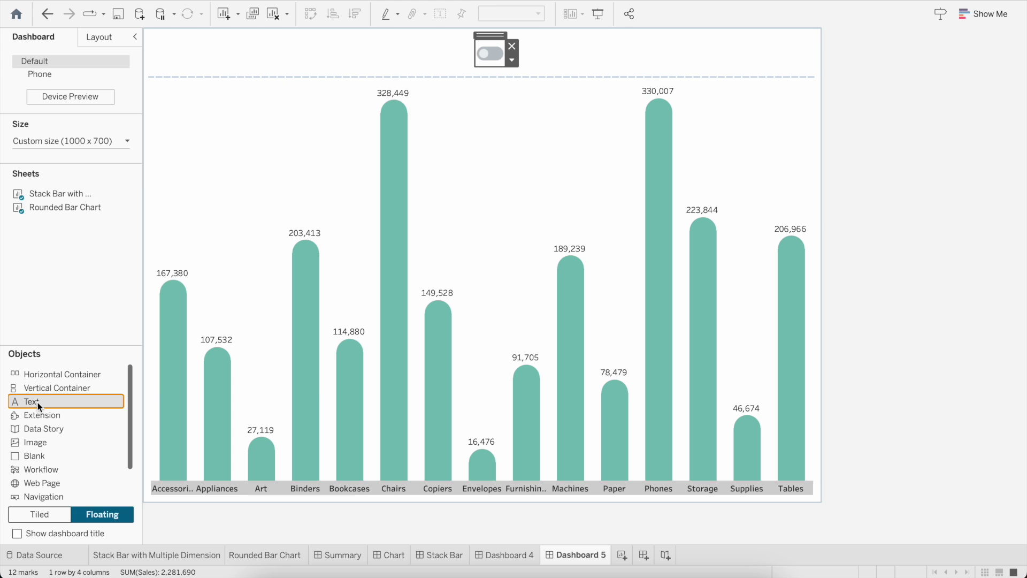
drag(54, 386, 251, 47)
text(Rounded End )
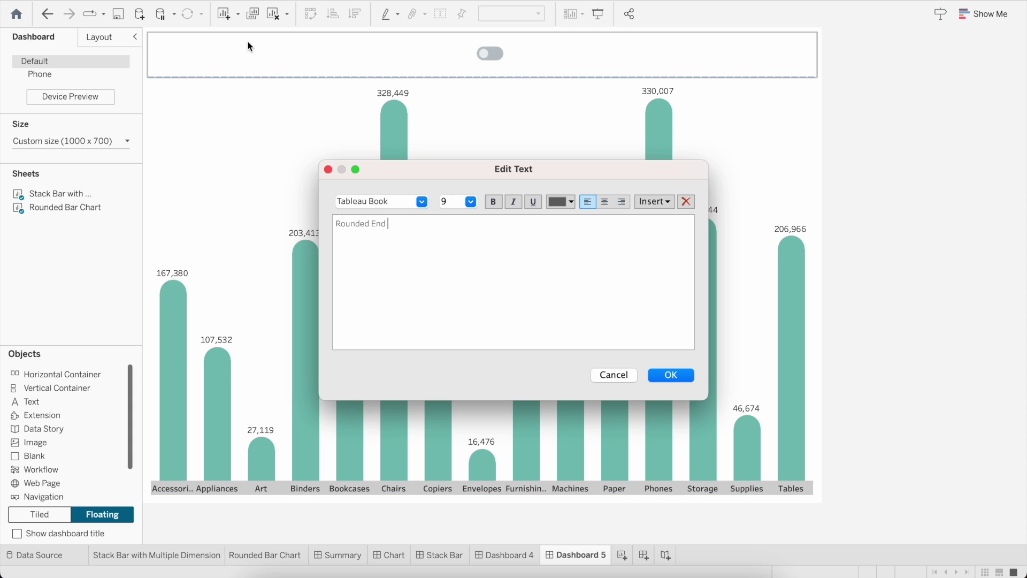
text(Bar Chart)
Format the label text bold, black, in the Tableau Regular font
key(super+a)
key(super+c)
click(494, 203)
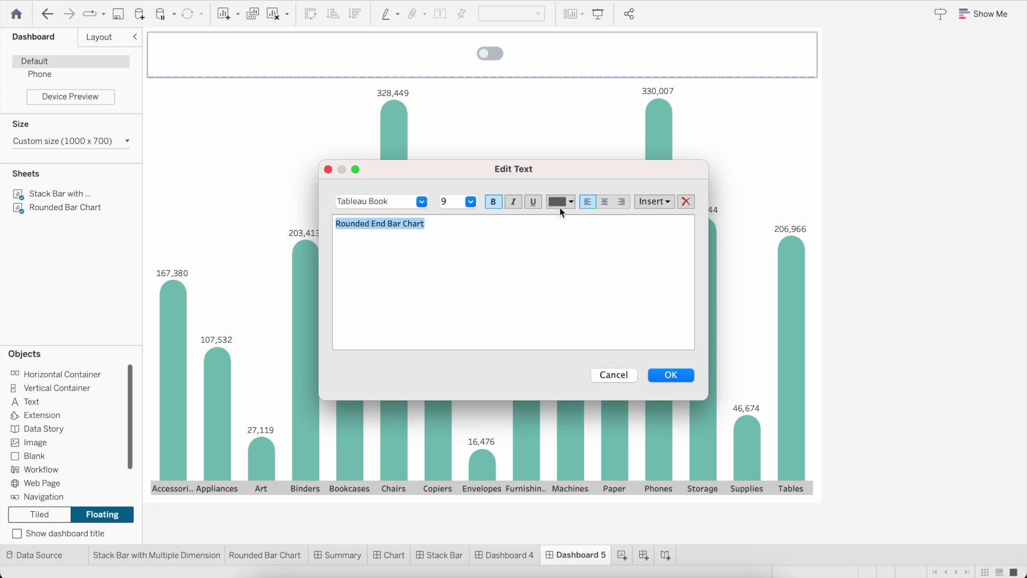
click(560, 205)
click(553, 231)
click(422, 202)
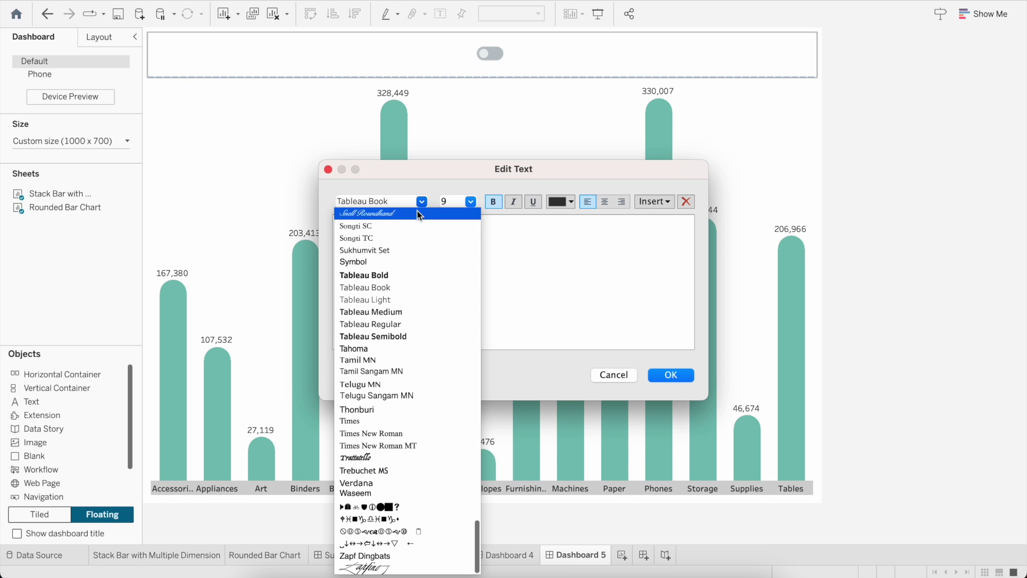
click(398, 325)
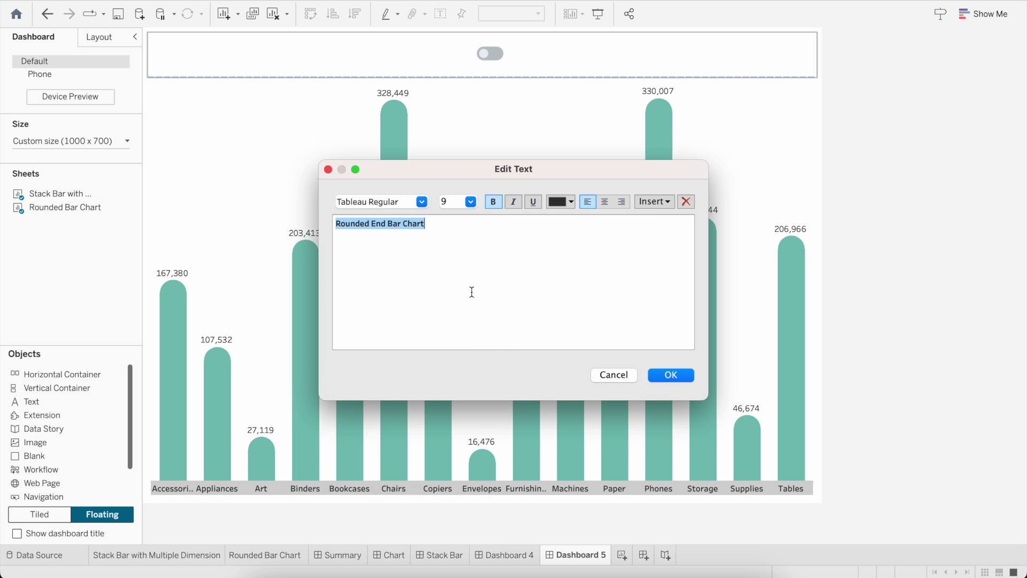
click(672, 375)
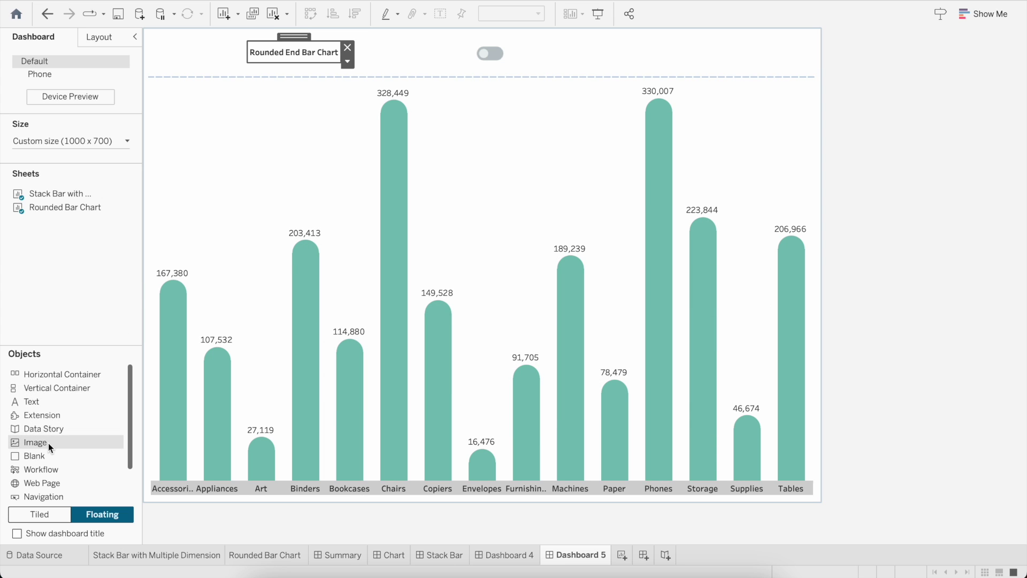
drag(36, 389, 574, 83)
Add a 'Stack Bar Chart' label and position it right of the toggle
key(super+v)
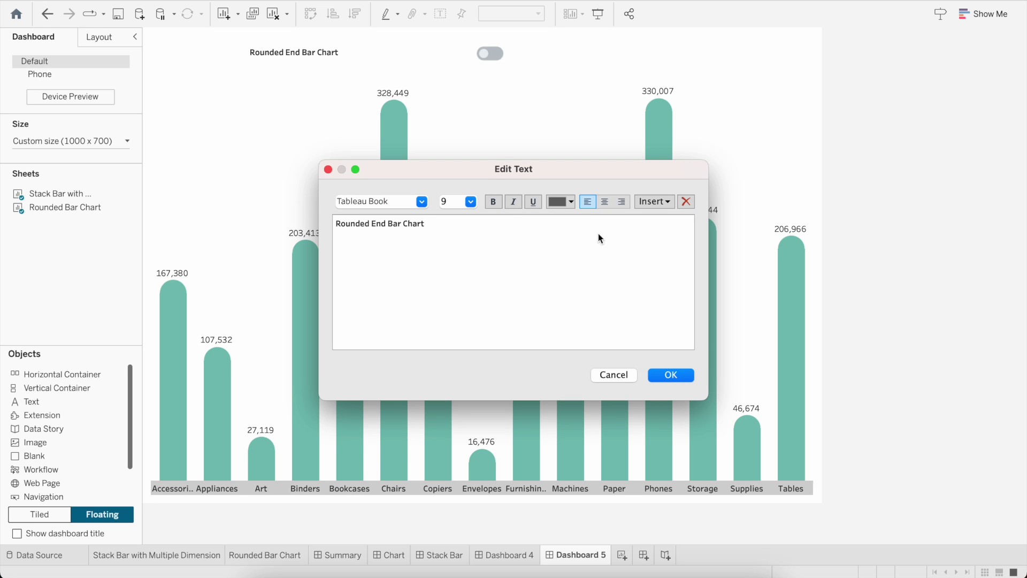
click(383, 225)
key(super+shift+Left)
key(BackSpace)
text(Stc)
key(BackSpace)
text(ack)
click(670, 375)
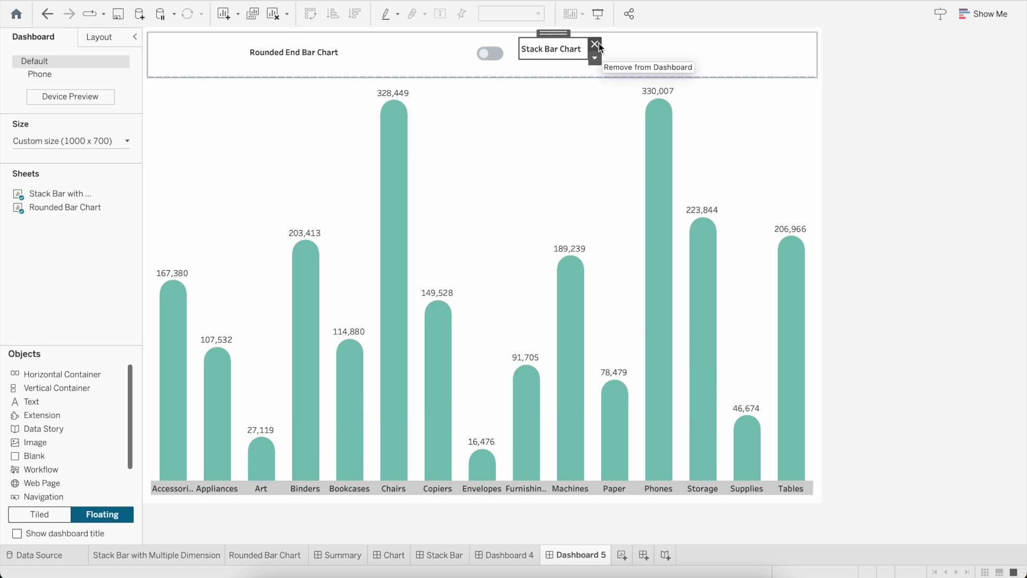
drag(548, 26, 535, 37)
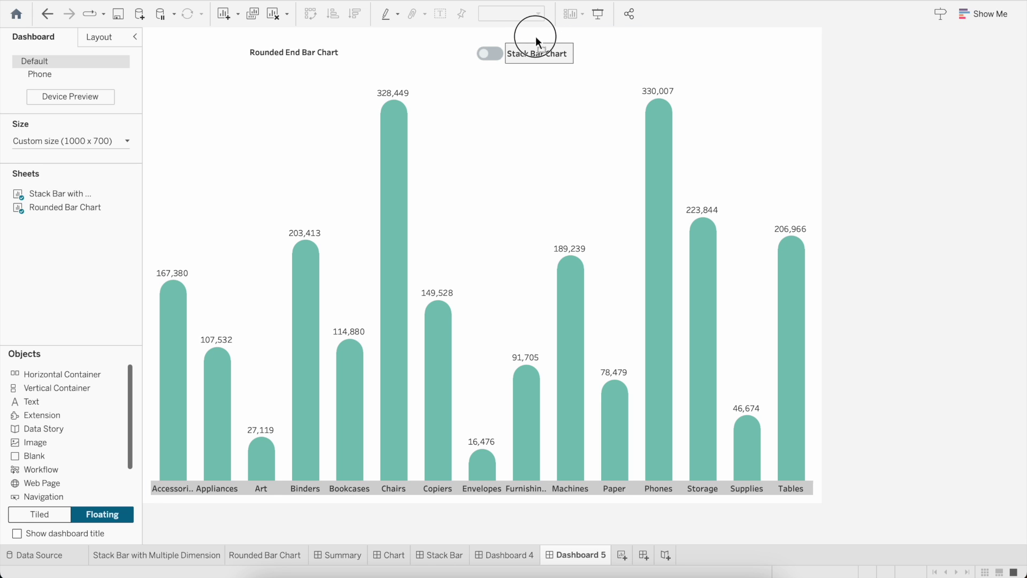
Right-align the 'Rounded End Bar Chart' label and move it left of the toggle
double_click(329, 51)
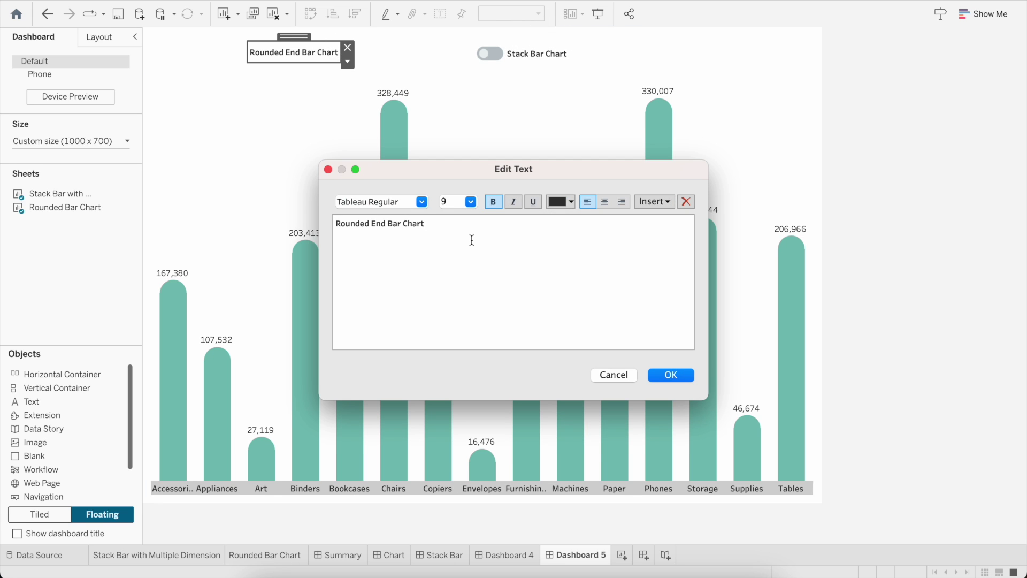
key(super+a)
click(626, 202)
click(672, 376)
drag(304, 41, 429, 37)
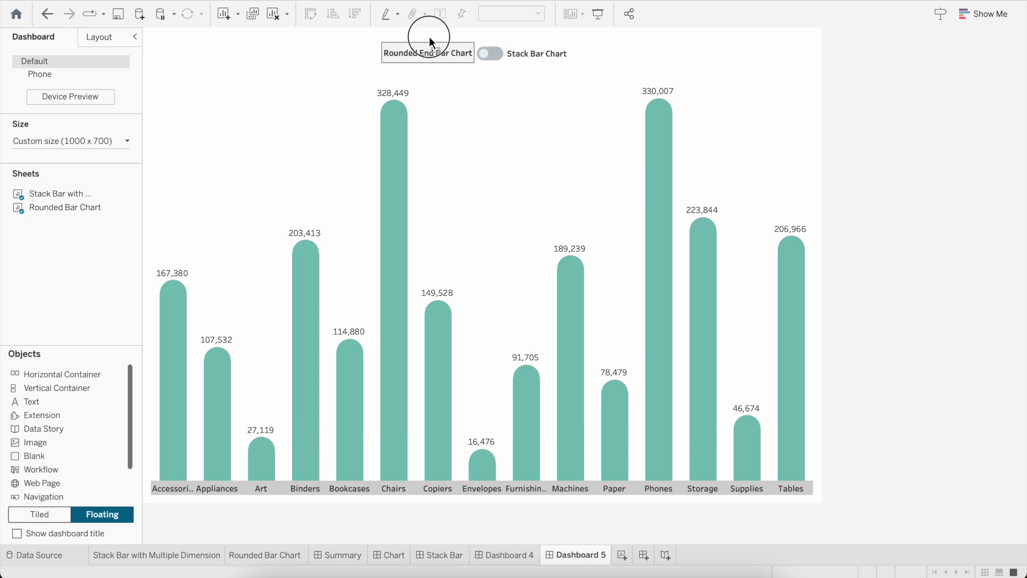
click(617, 28)
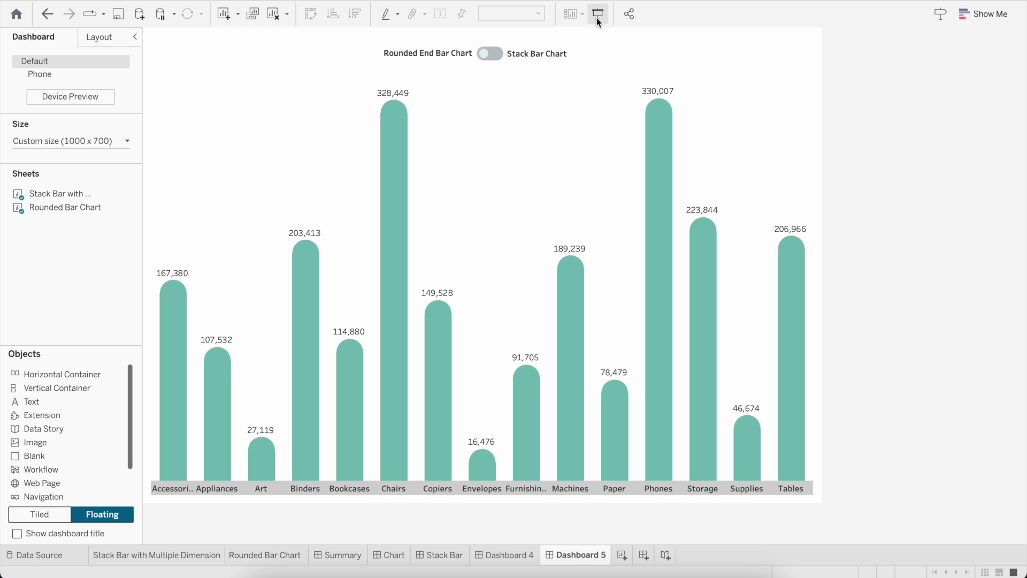
Preview Dashboard 5 full screen and switch the toggle to show the stacked bar chart
click(598, 18)
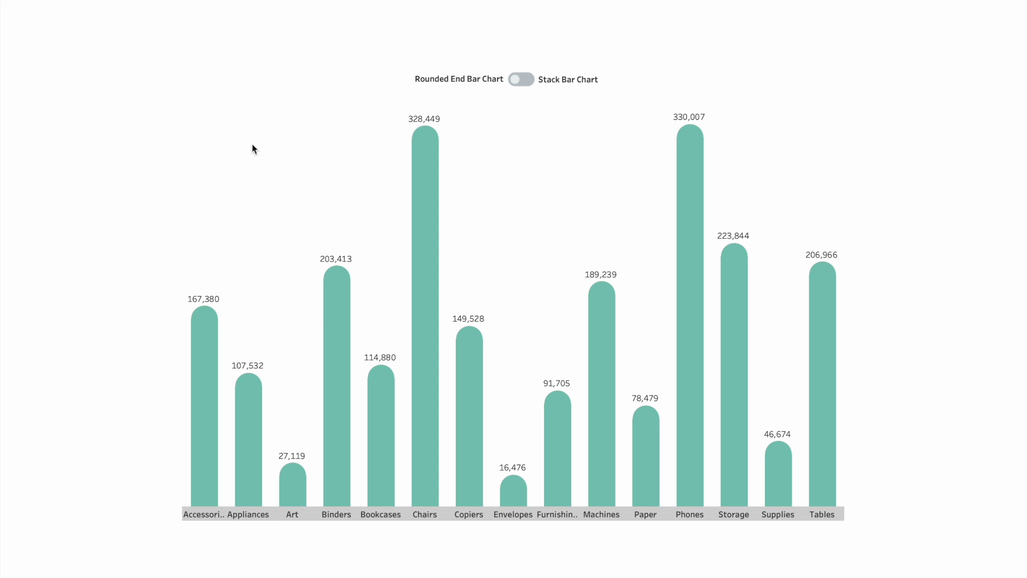
click(527, 78)
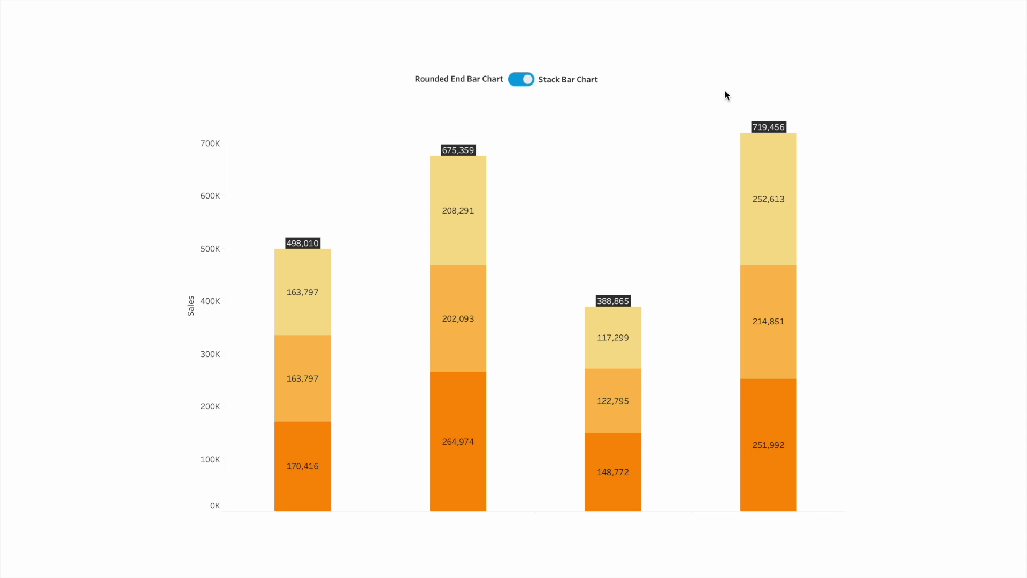